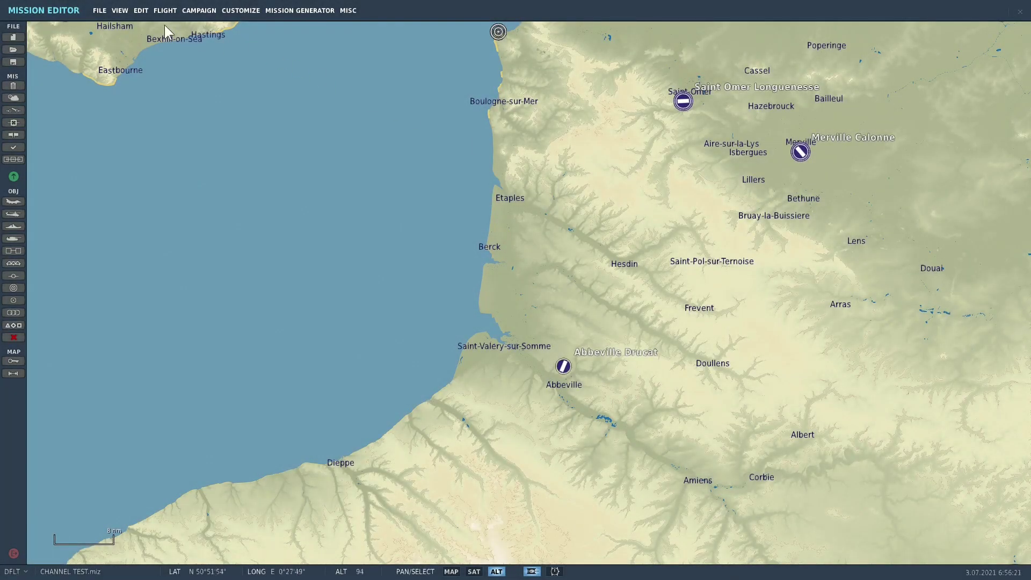
# Step: Load the Vacquerie le Bouc V1 site template, then delete the V1 group near Frevent
pyautogui.click(141, 11)
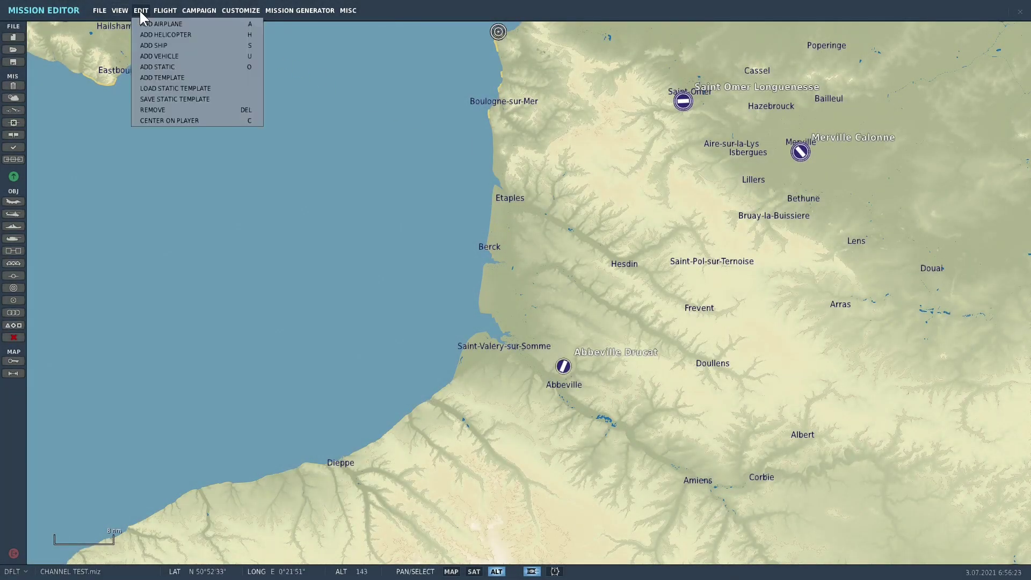
pyautogui.click(168, 89)
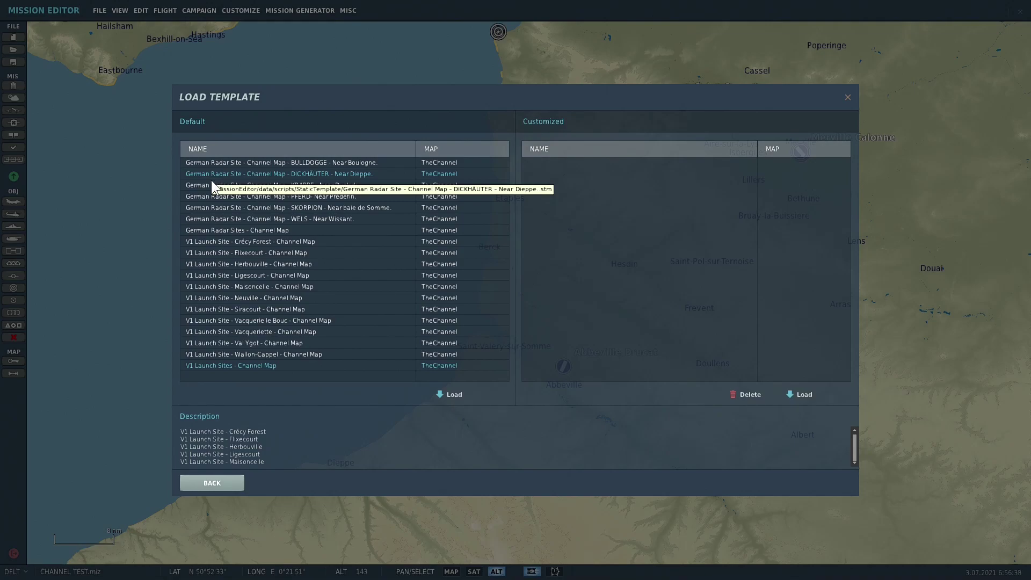
pyautogui.click(304, 320)
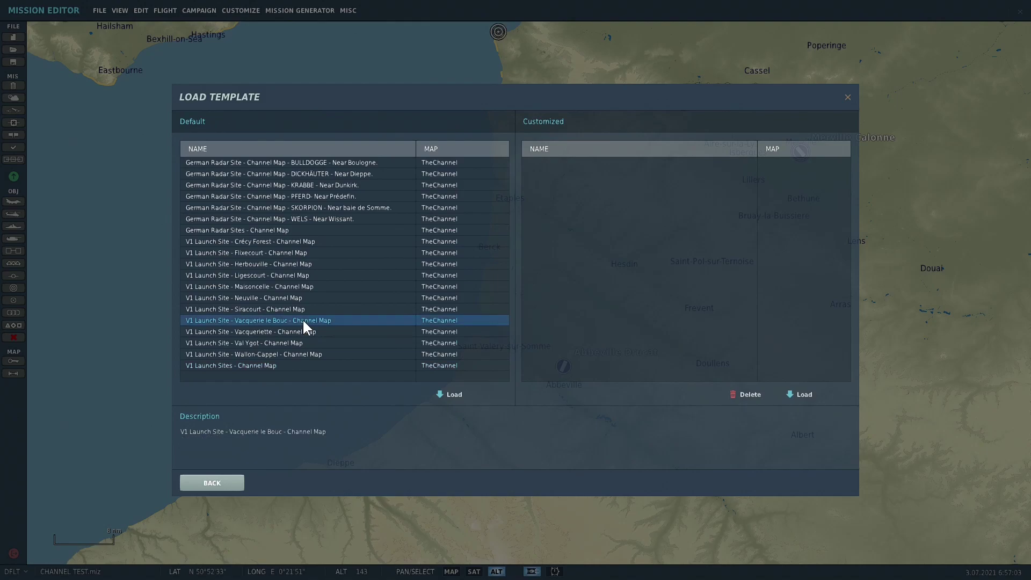
pyautogui.click(453, 393)
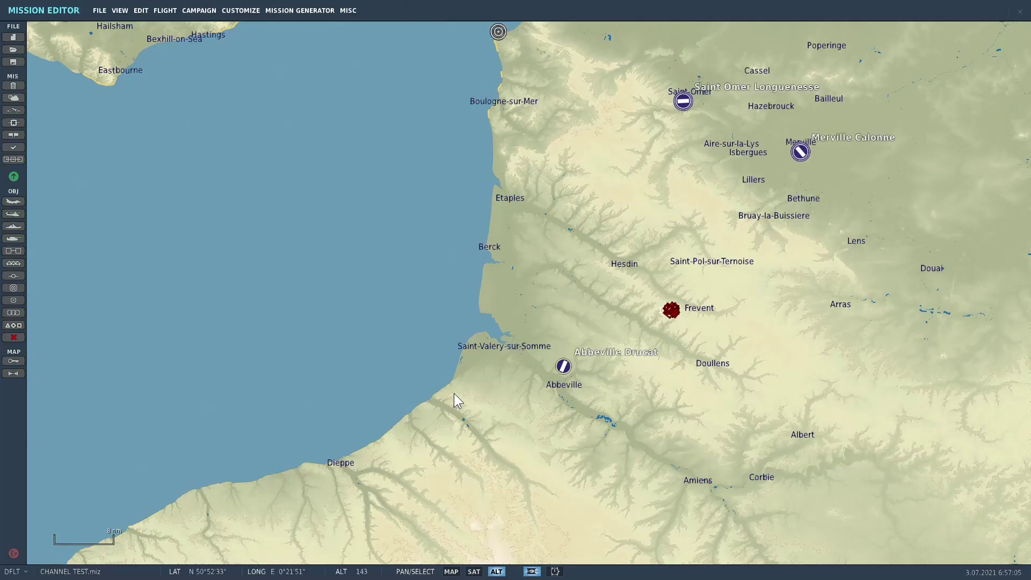
pyautogui.click(672, 312)
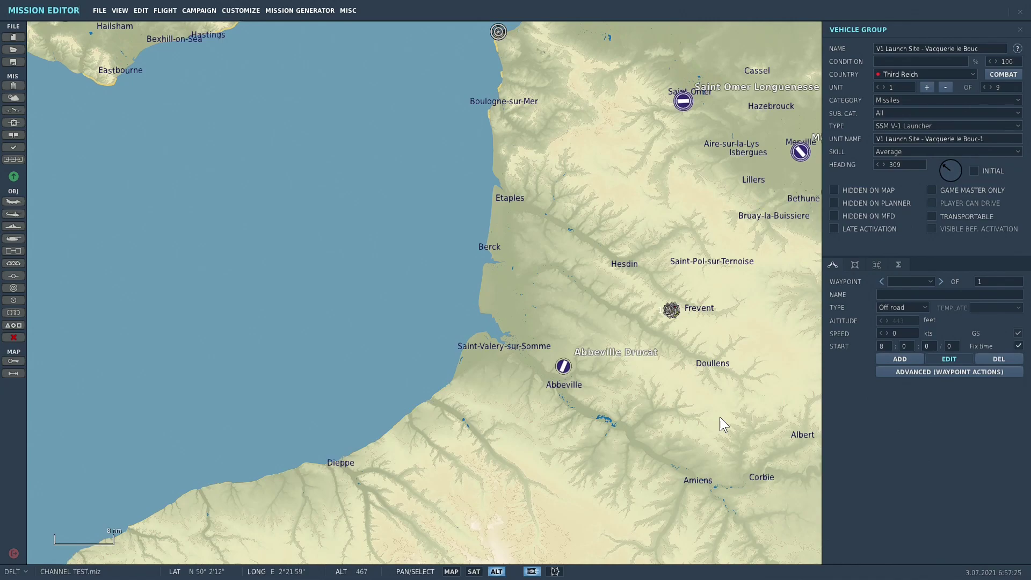
pyautogui.press('Delete')
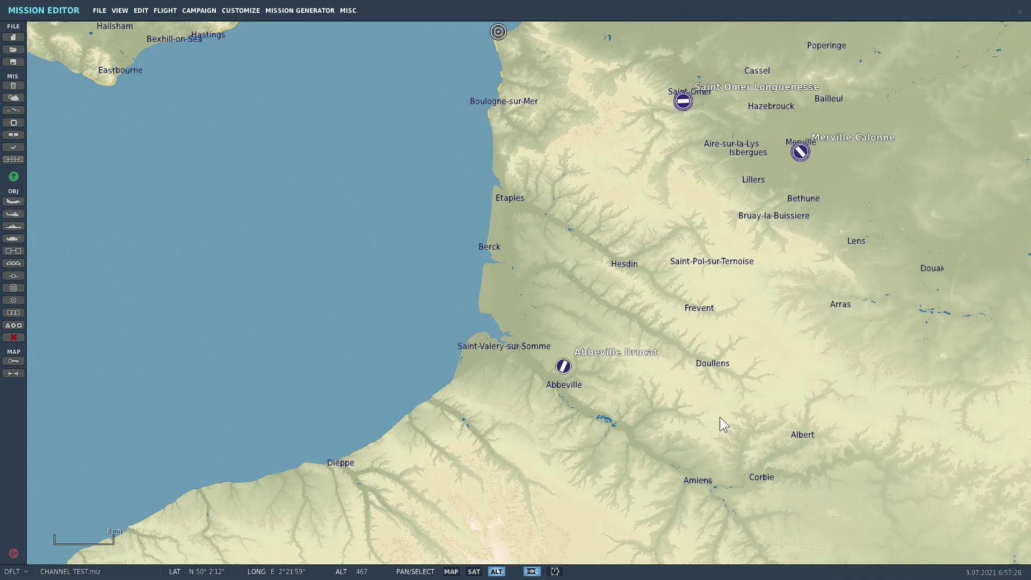
# Step: Load the 'V1 Launch Sites - Channel Map' static template onto the map
pyautogui.click(141, 11)
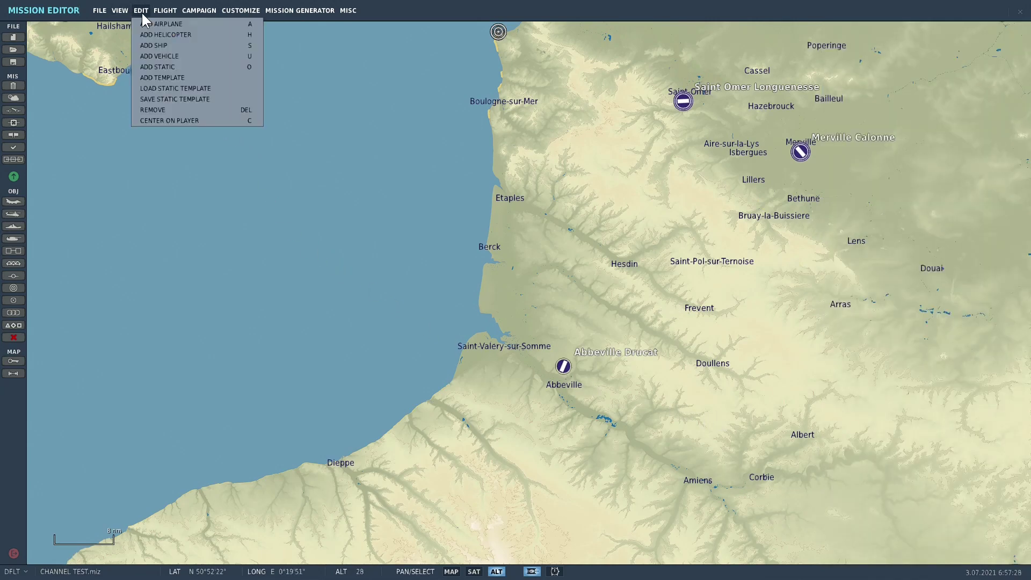
pyautogui.click(155, 89)
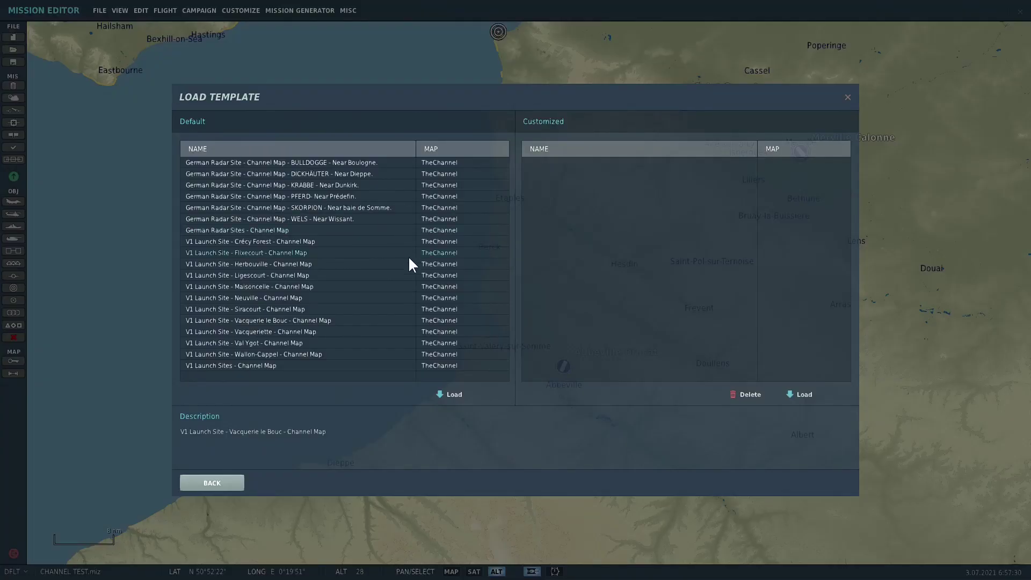
pyautogui.click(272, 366)
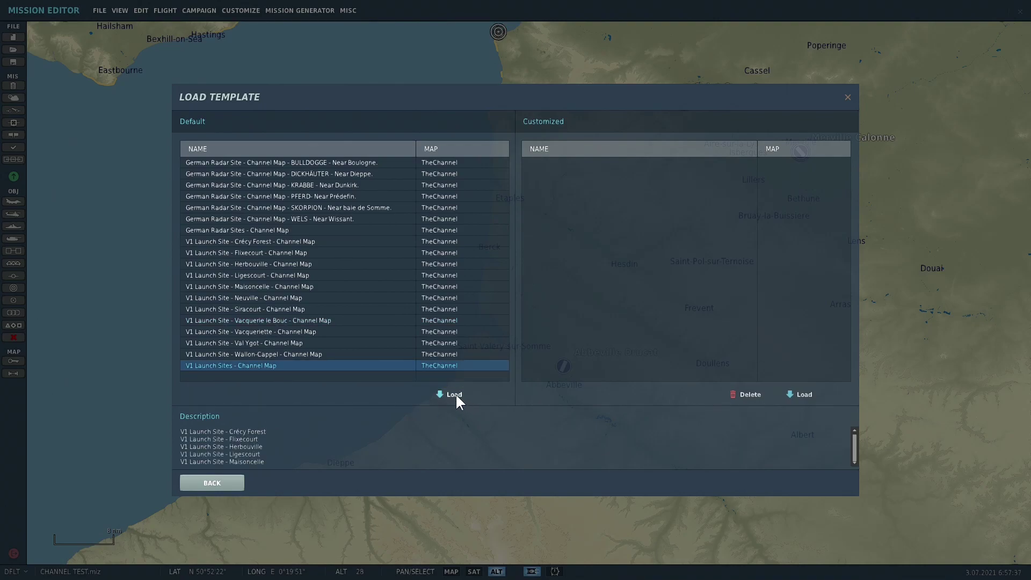
pyautogui.scroll(-4, 277, 428)
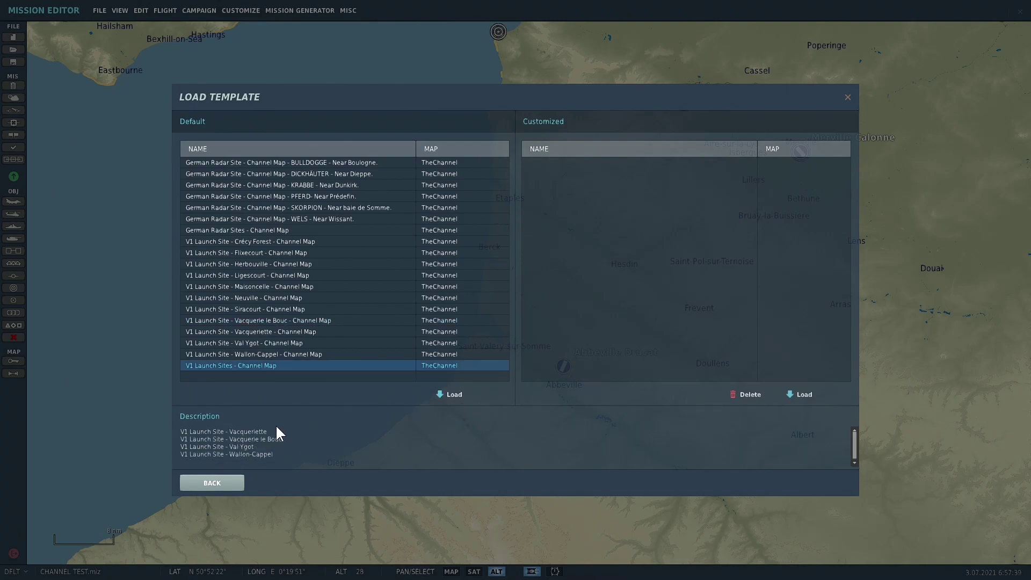
pyautogui.scroll(-5, 254, 441)
pyautogui.click(453, 394)
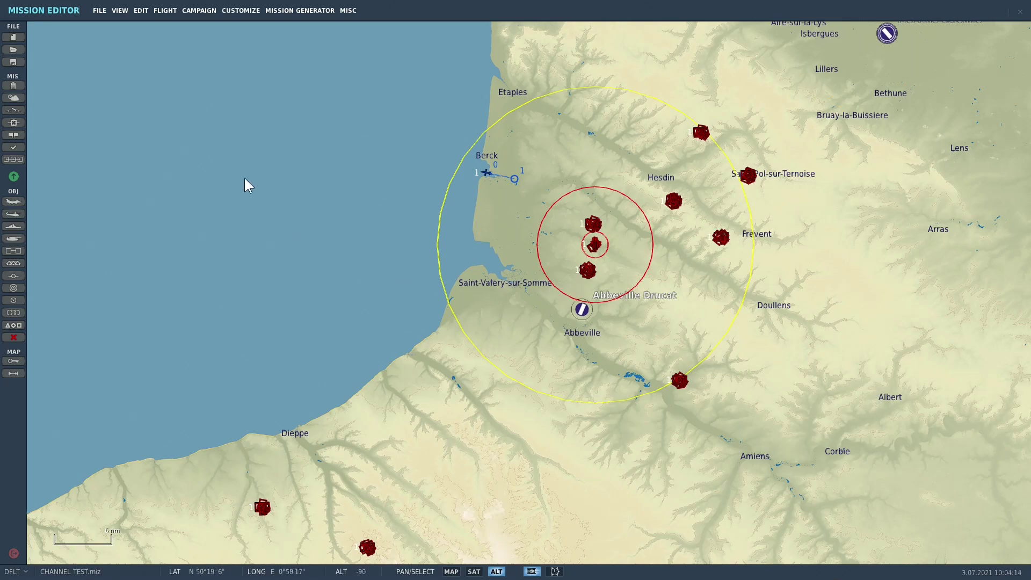
# Step: Start adding a group from a template, switch the country from USA to UK, and list its templates
pyautogui.click(122, 11)
pyautogui.moveTo(137, 11)
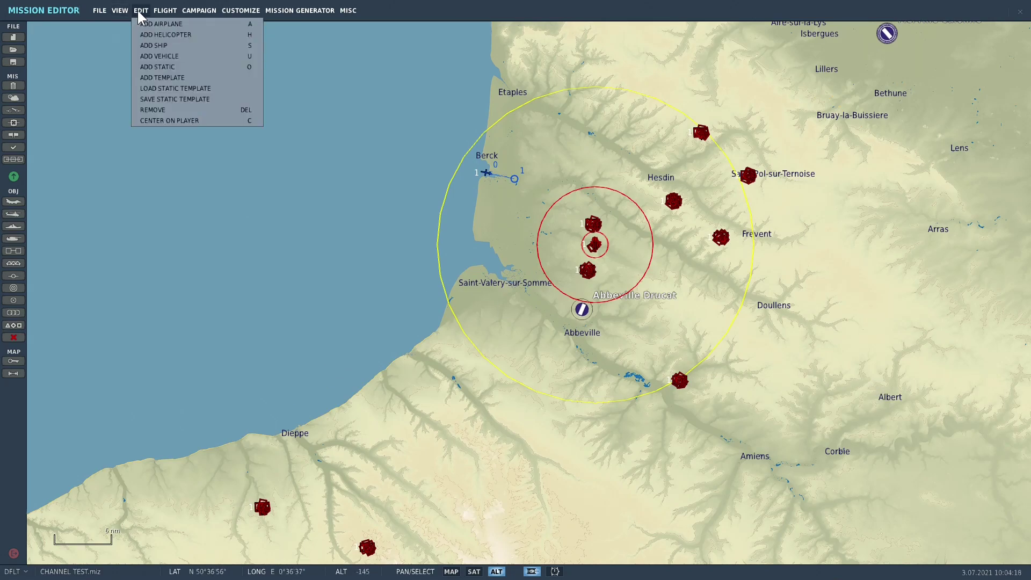
pyautogui.click(163, 78)
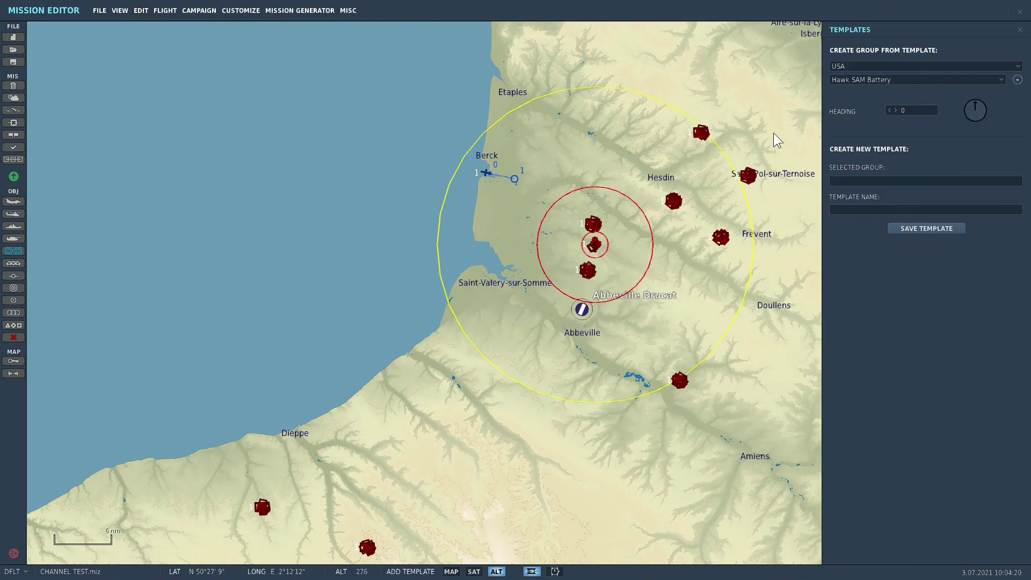
pyautogui.click(1000, 79)
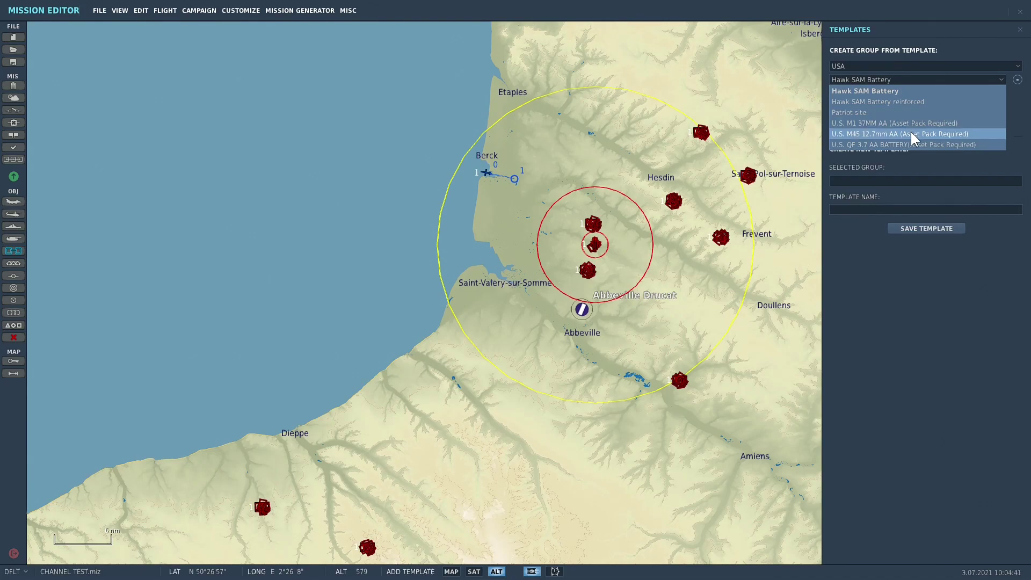
pyautogui.click(1019, 66)
pyautogui.scroll(3, 898, 163)
pyautogui.scroll(-3, 872, 158)
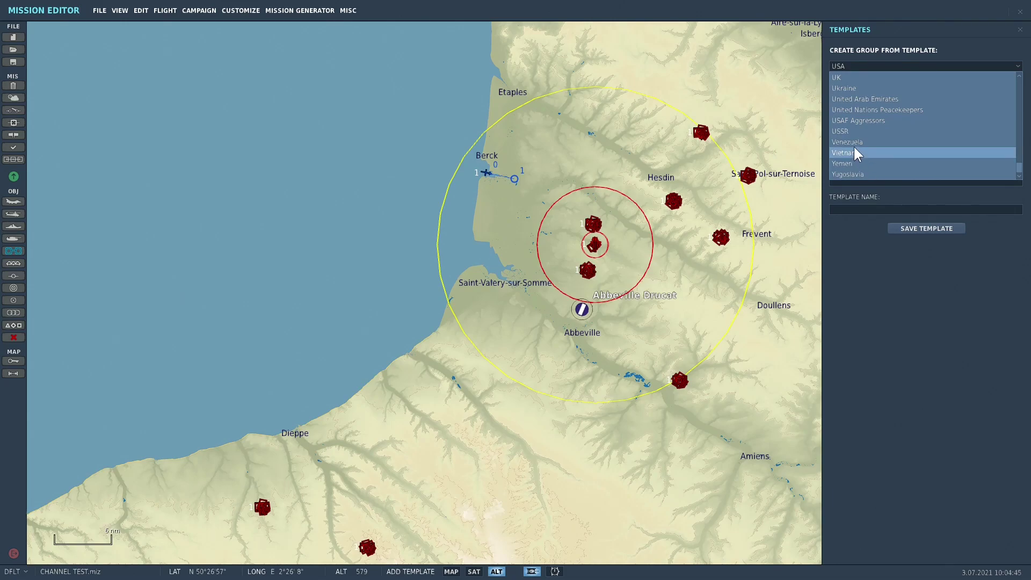
pyautogui.click(848, 78)
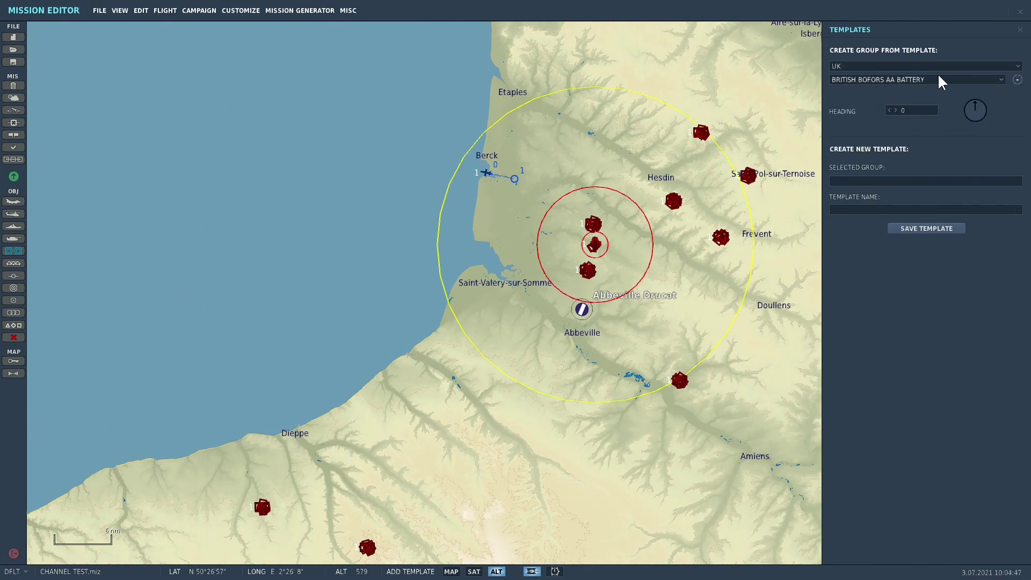
pyautogui.click(1002, 79)
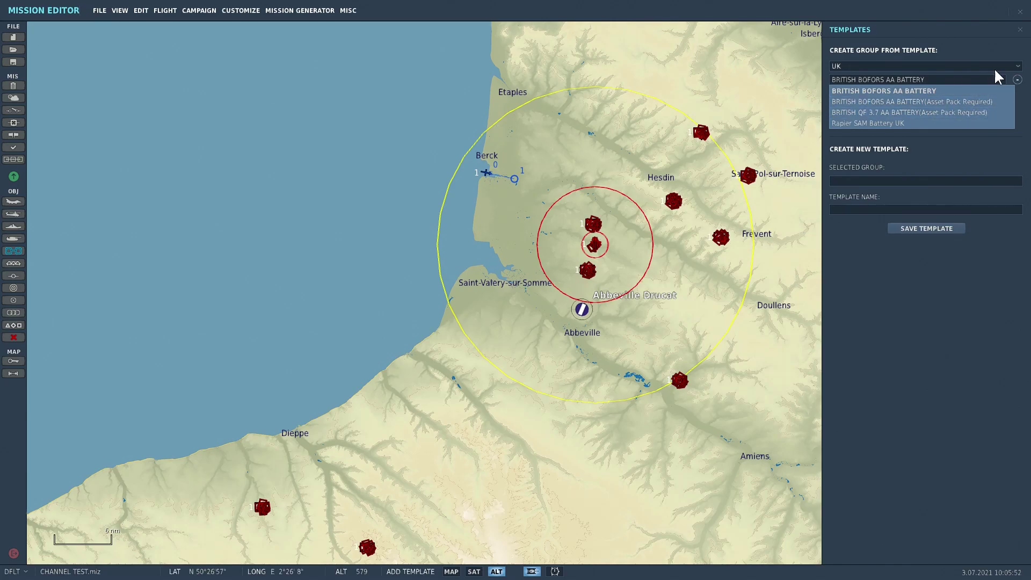
# Step: Set the template country to Third Reich and browse its air-defence and radar templates
pyautogui.click(1018, 67)
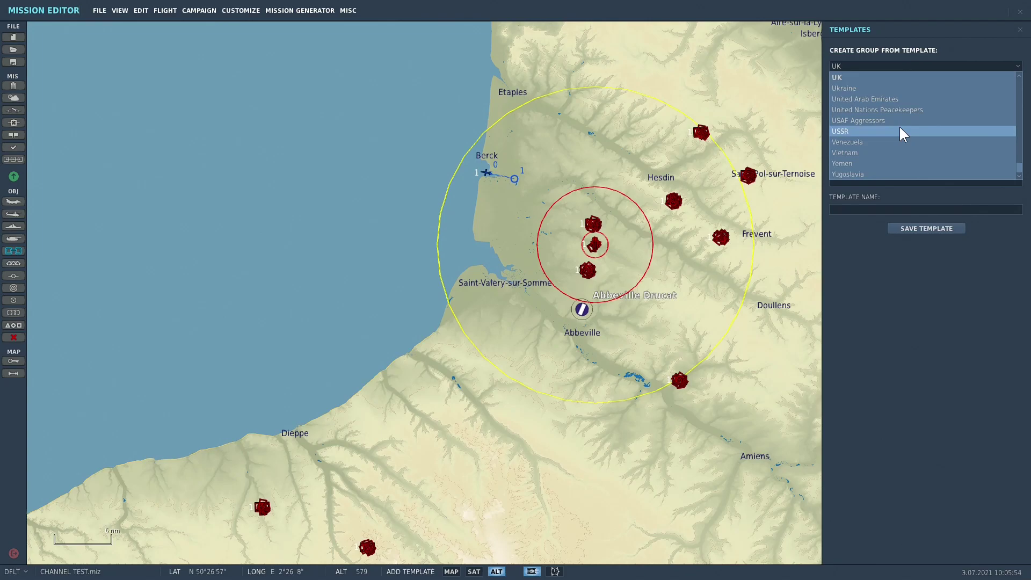
pyautogui.scroll(3, 900, 126)
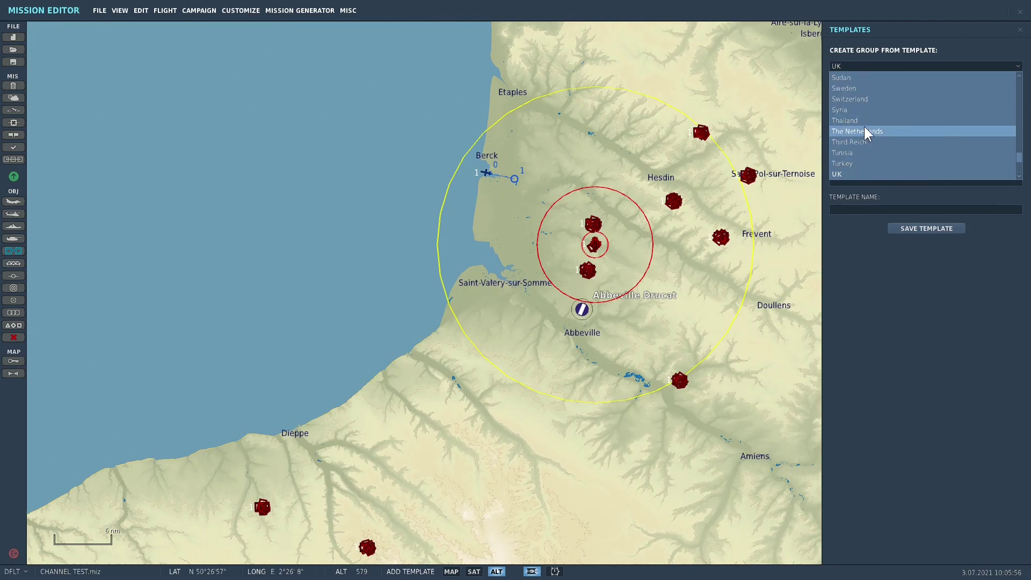
pyautogui.click(866, 141)
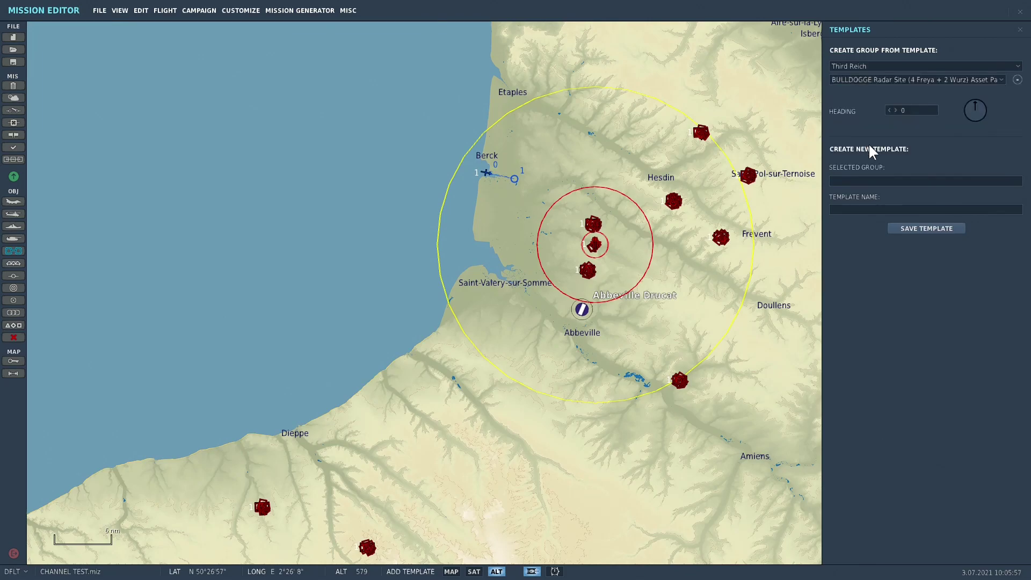
pyautogui.click(1001, 79)
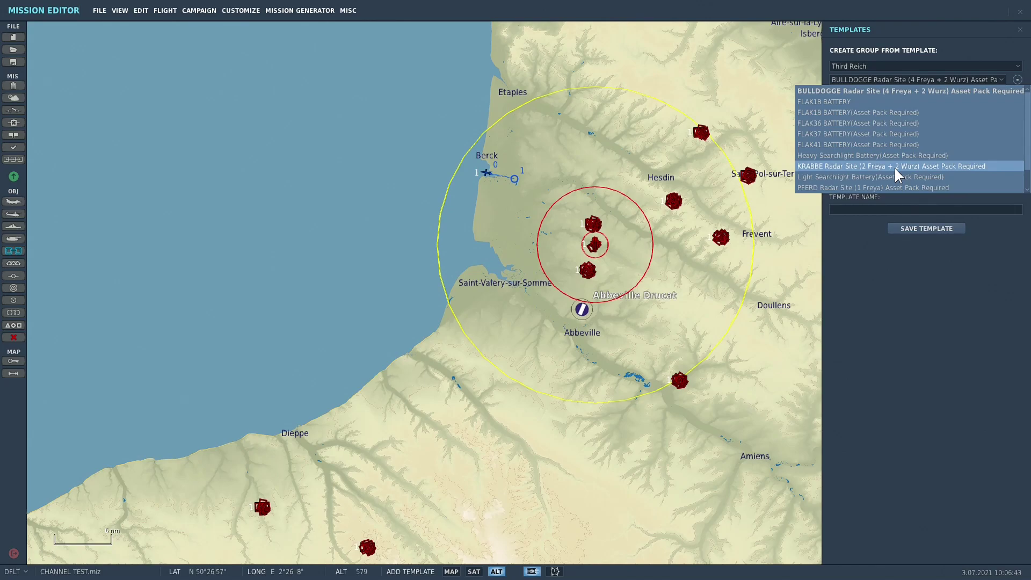
pyautogui.scroll(-2, 895, 168)
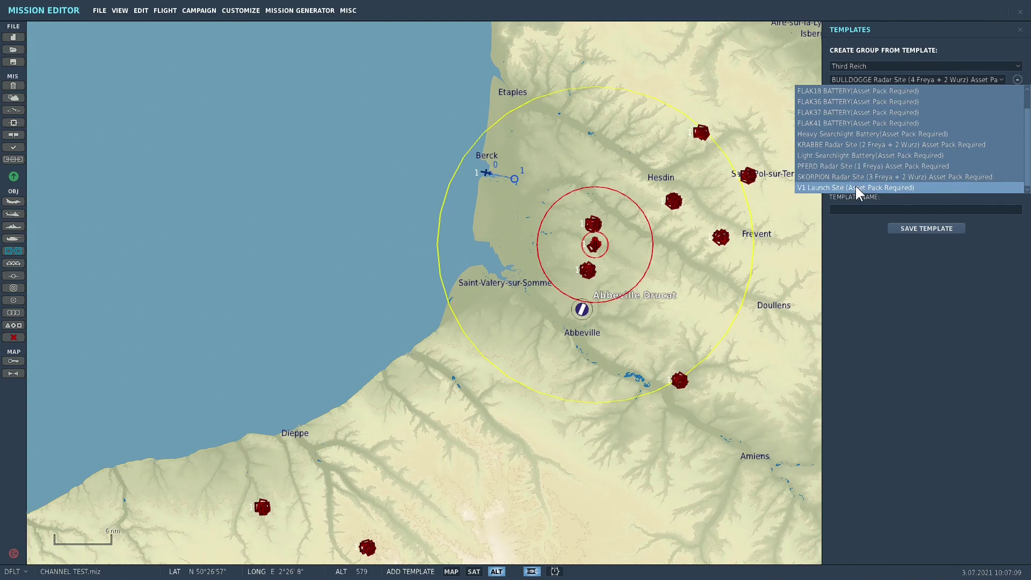
pyautogui.scroll(1, 854, 175)
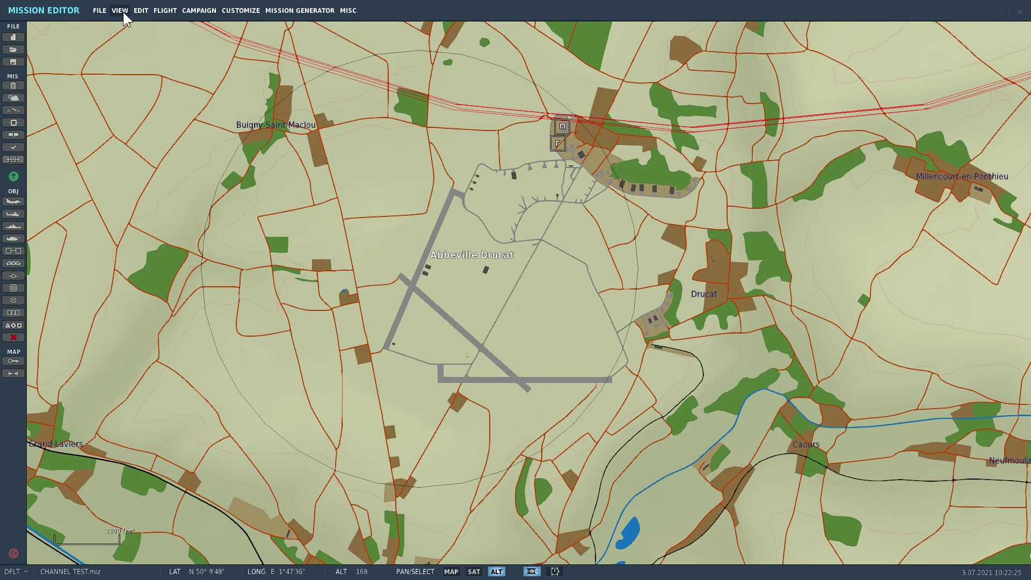
# Step: Place a FLAK36 BATTERY template on Abbeville Drucat airfield
pyautogui.click(139, 13)
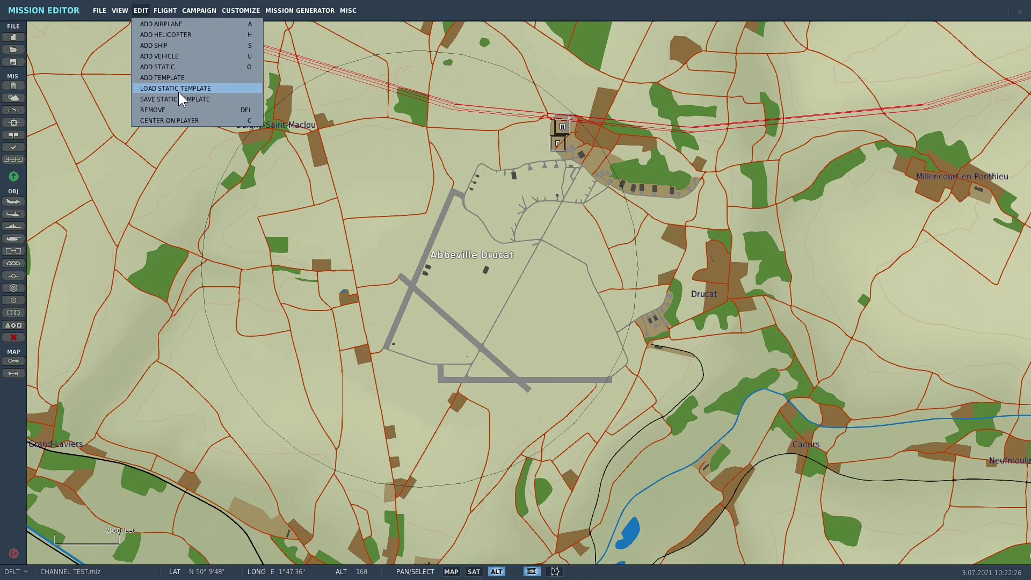
pyautogui.click(170, 78)
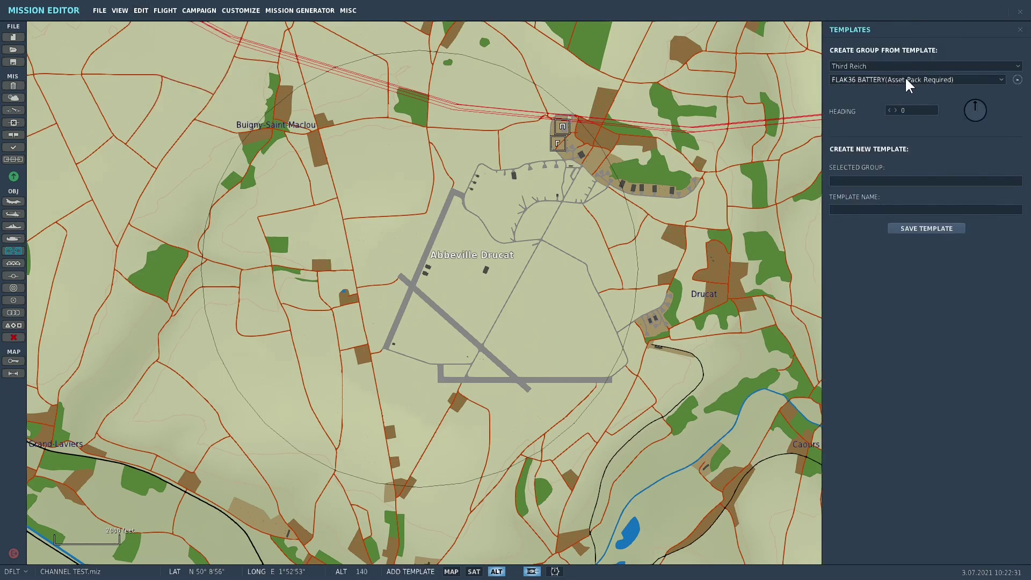
pyautogui.click(1002, 80)
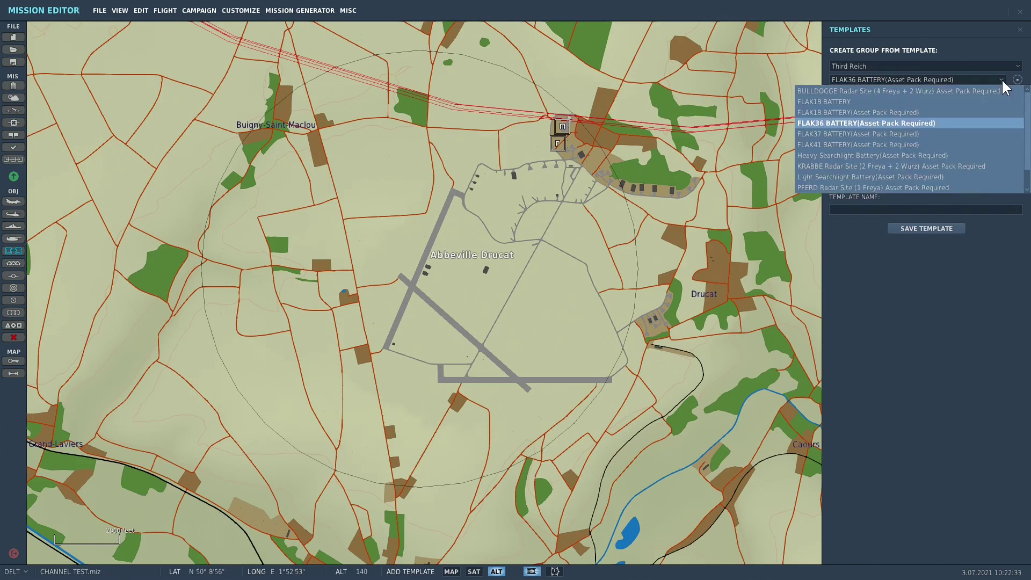
pyautogui.click(887, 122)
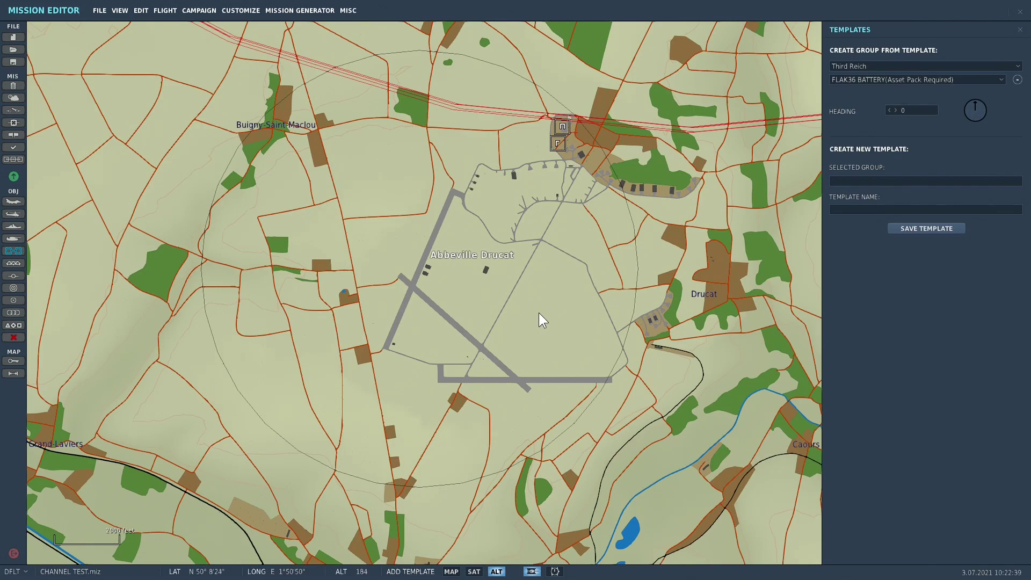
pyautogui.click(553, 325)
# Step: Zoom in on the placed battery and select the FLAK36 group Ground-2
pyautogui.scroll(2, 561, 349)
pyautogui.scroll(3, 549, 328)
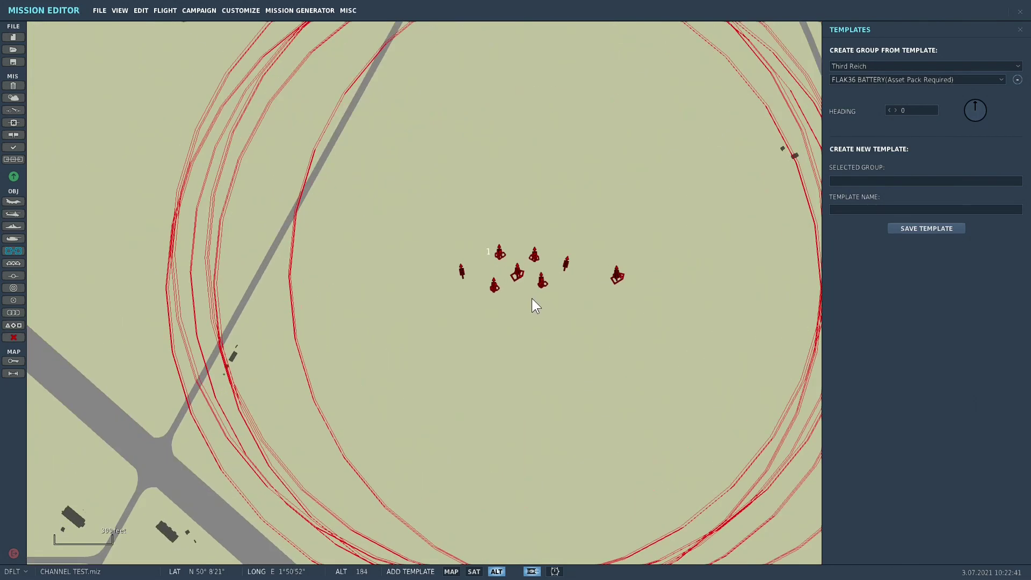
pyautogui.moveTo(509, 392); pyautogui.dragTo(493, 399, button='right')
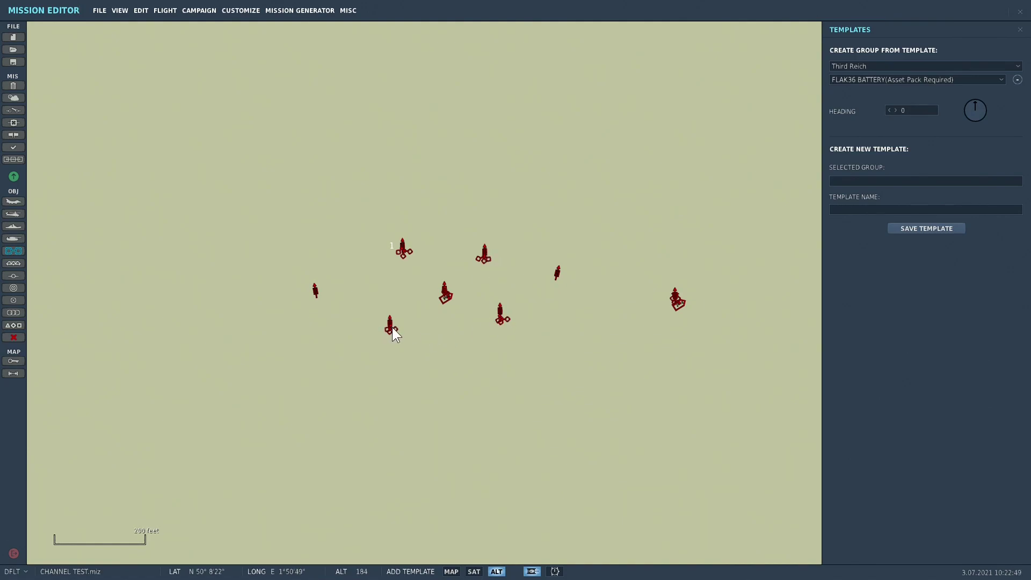
pyautogui.scroll(5, 454, 298)
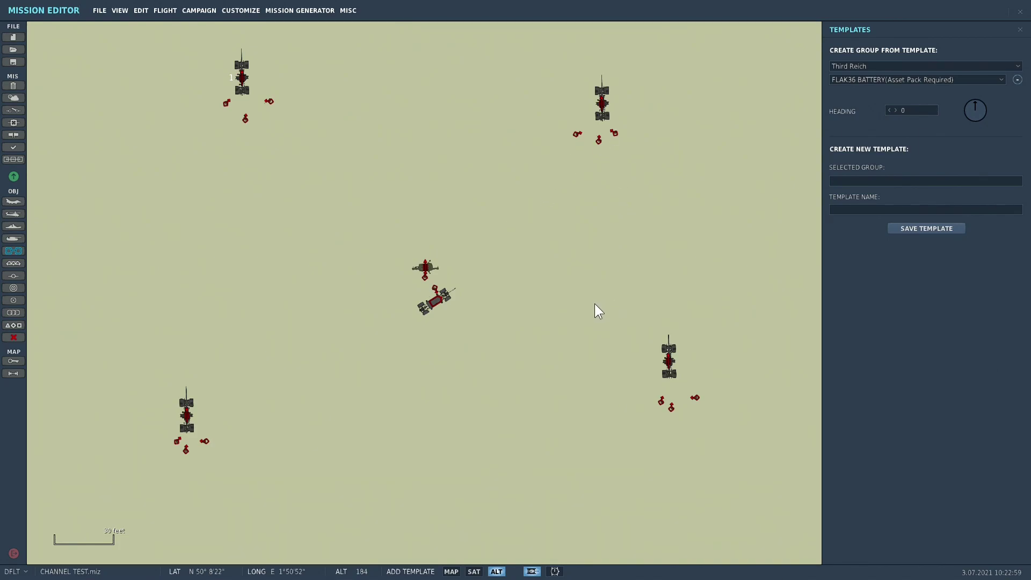
pyautogui.scroll(-3, 595, 304)
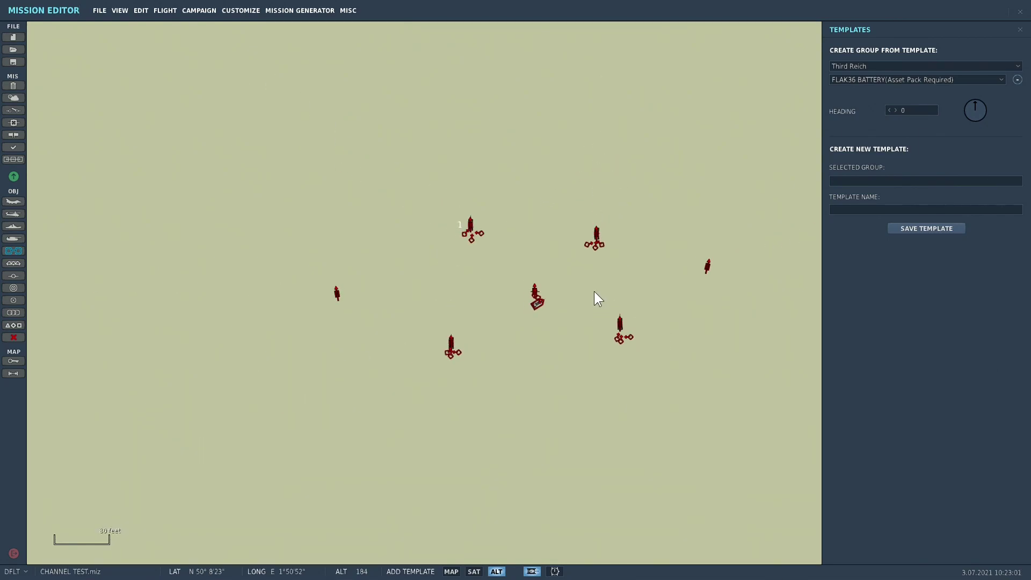
pyautogui.scroll(2, 594, 293)
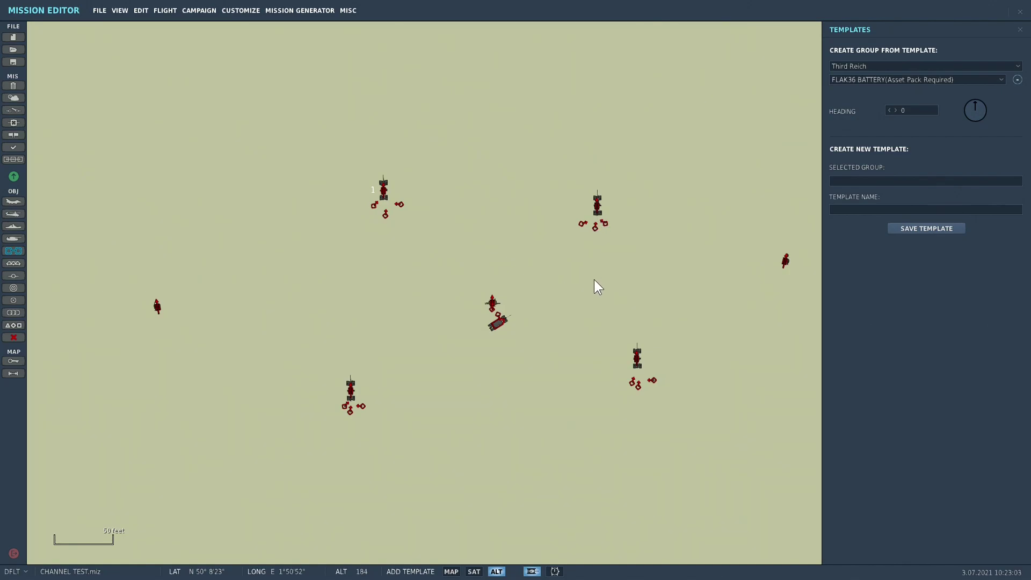
pyautogui.click(589, 357)
pyautogui.scroll(-3, 589, 357)
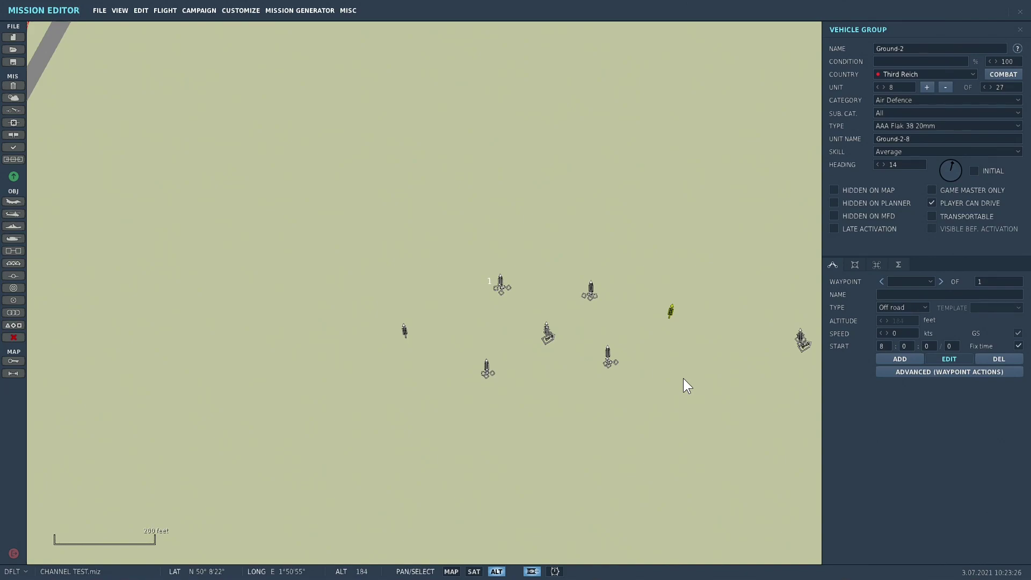
pyautogui.moveTo(695, 388); pyautogui.dragTo(555, 371, button='right')
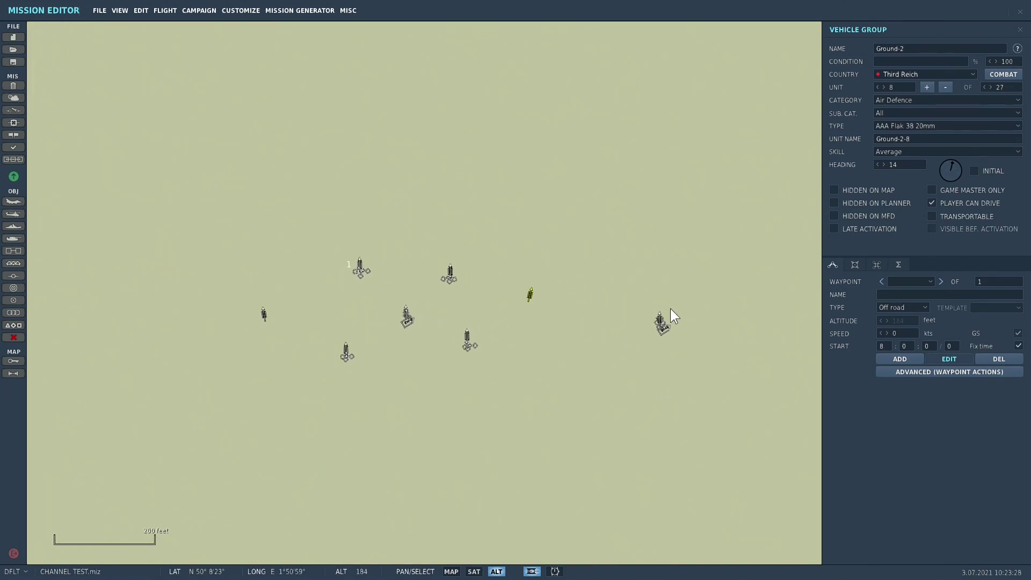
pyautogui.scroll(5, 659, 326)
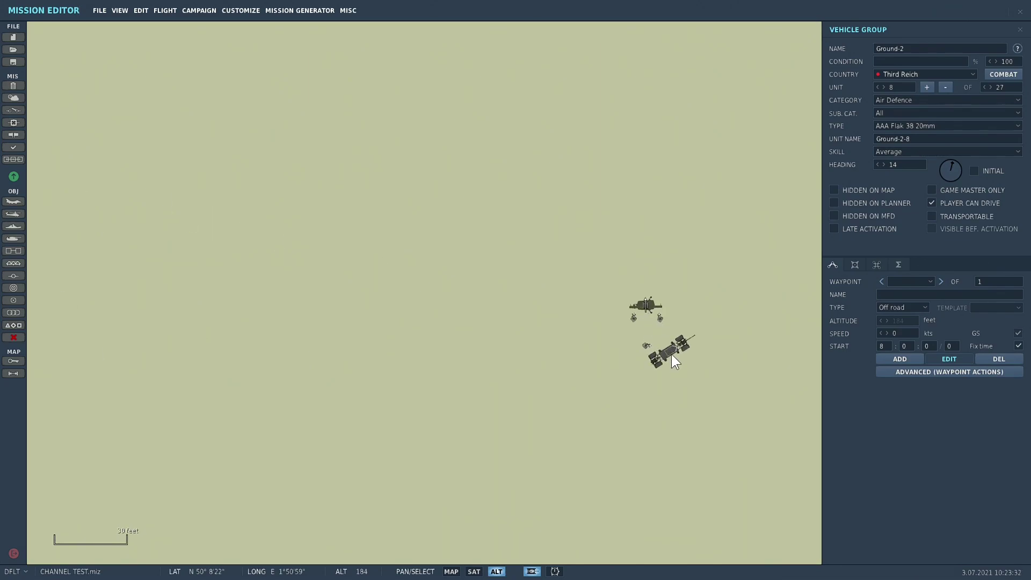
pyautogui.scroll(-5, 625, 385)
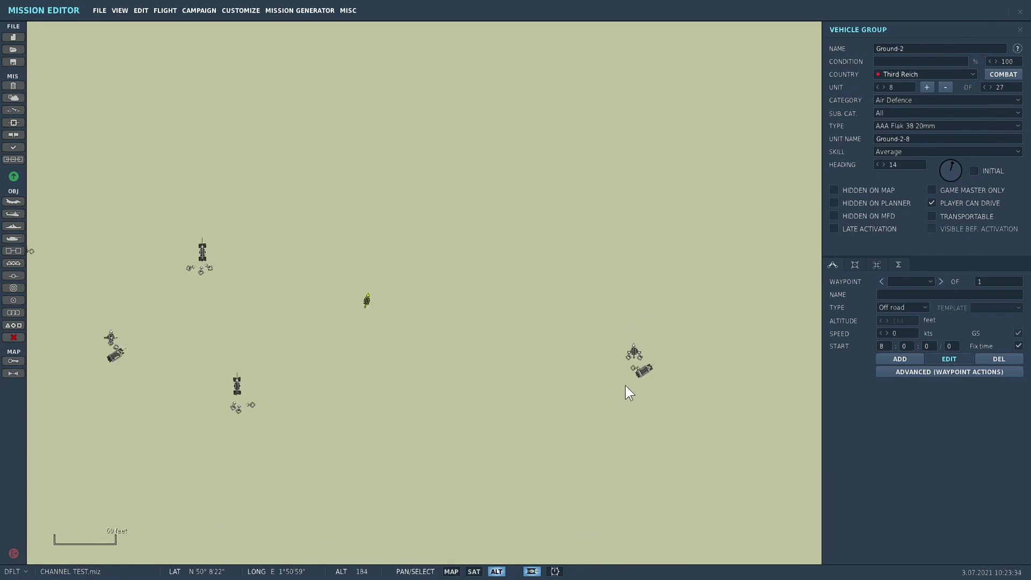